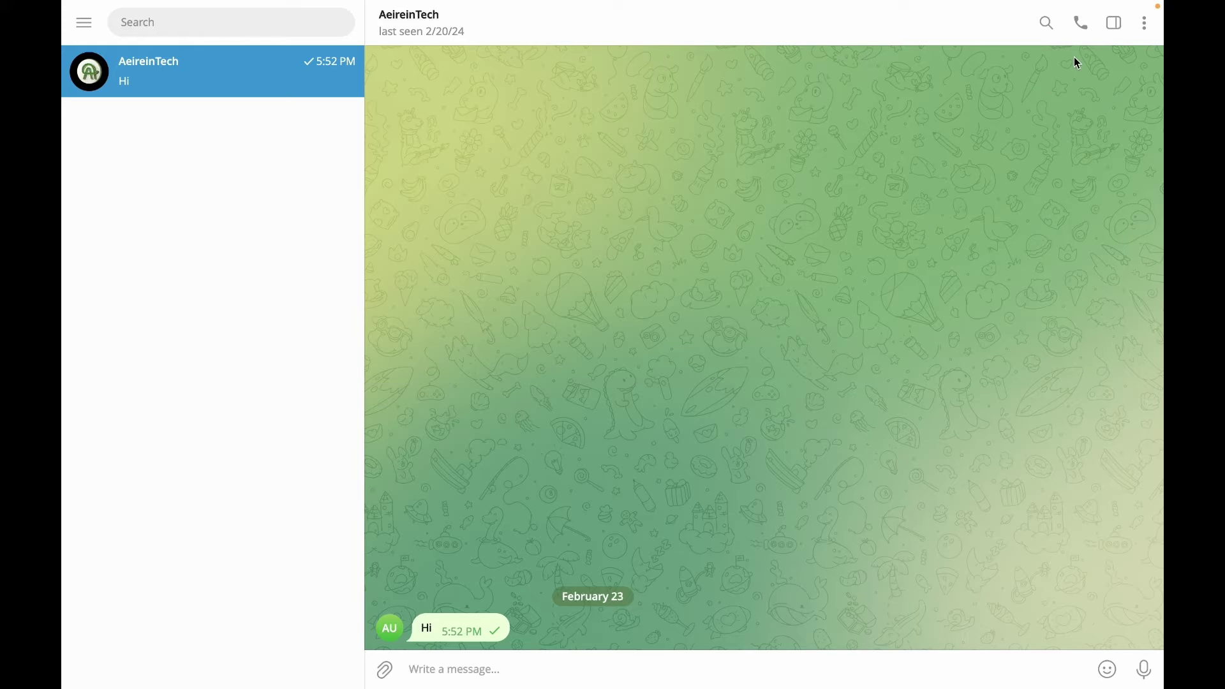
Step: Set up this chat's history export with videos, voice and video messages, and files up to 28 MB
click(1145, 32)
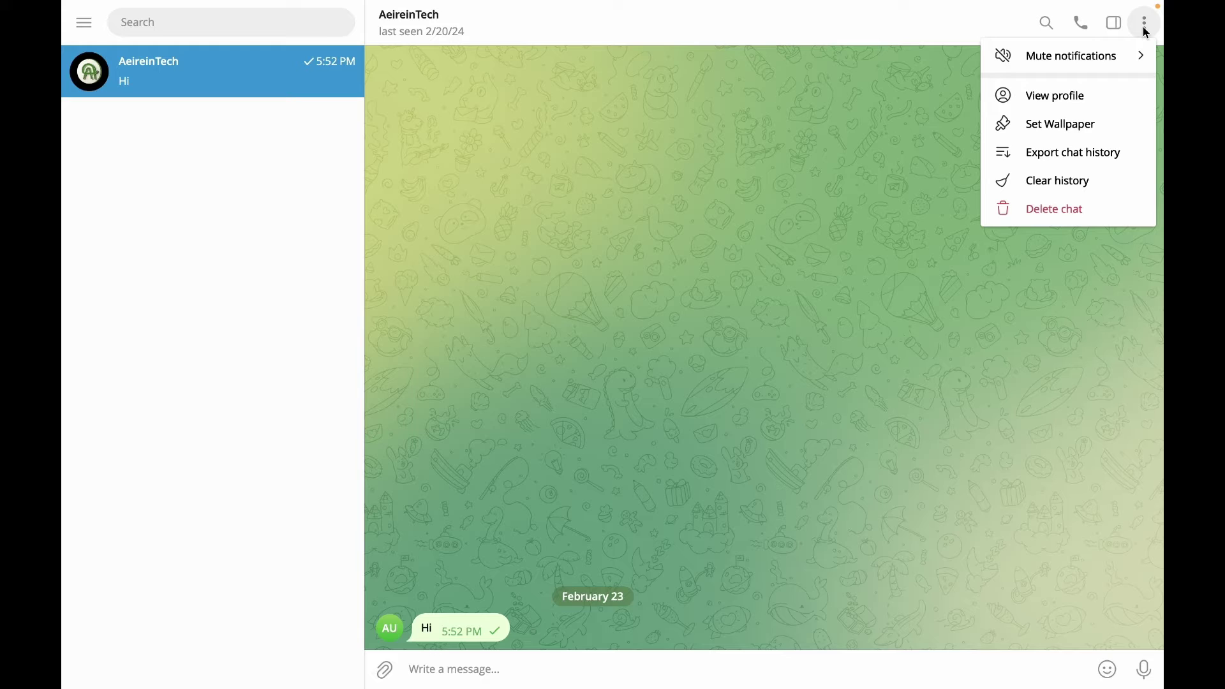
click(1105, 156)
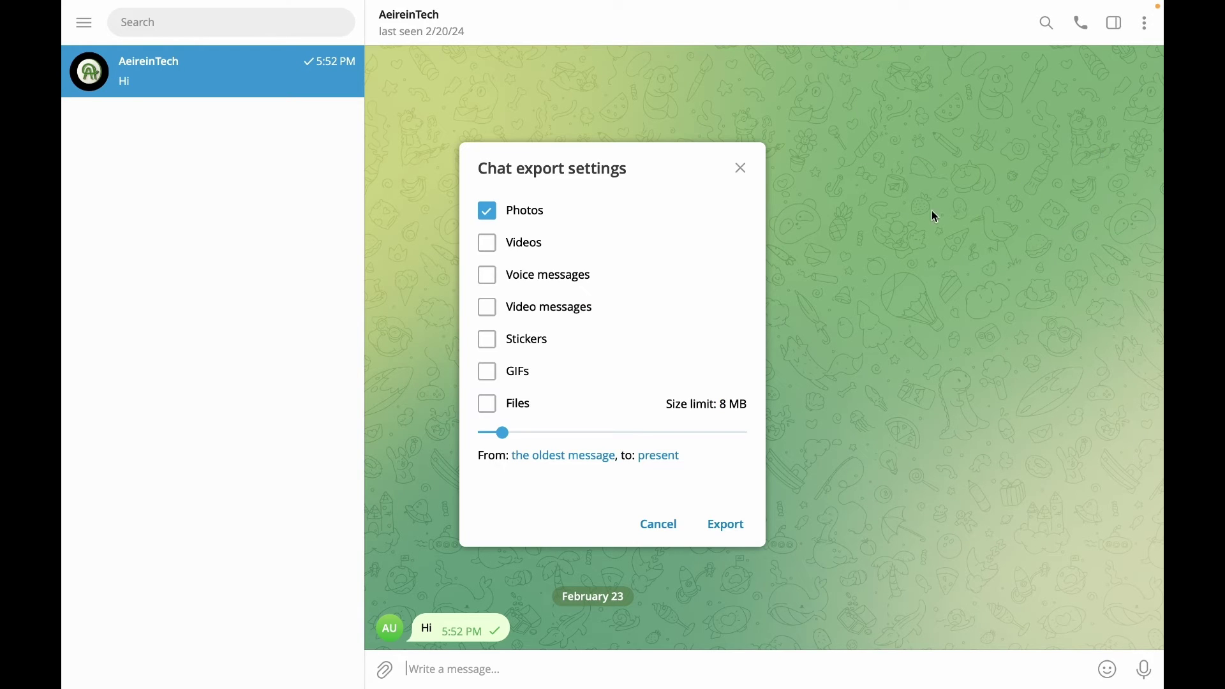
click(510, 242)
click(516, 275)
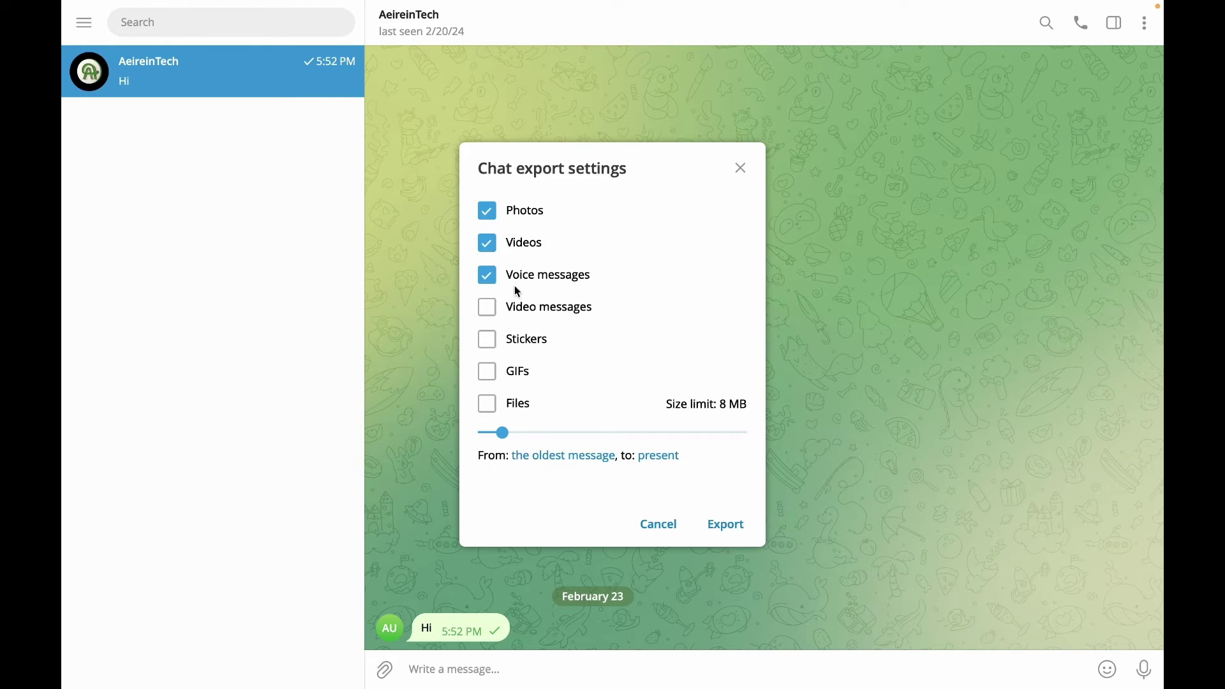
click(515, 308)
drag(502, 433, 532, 437)
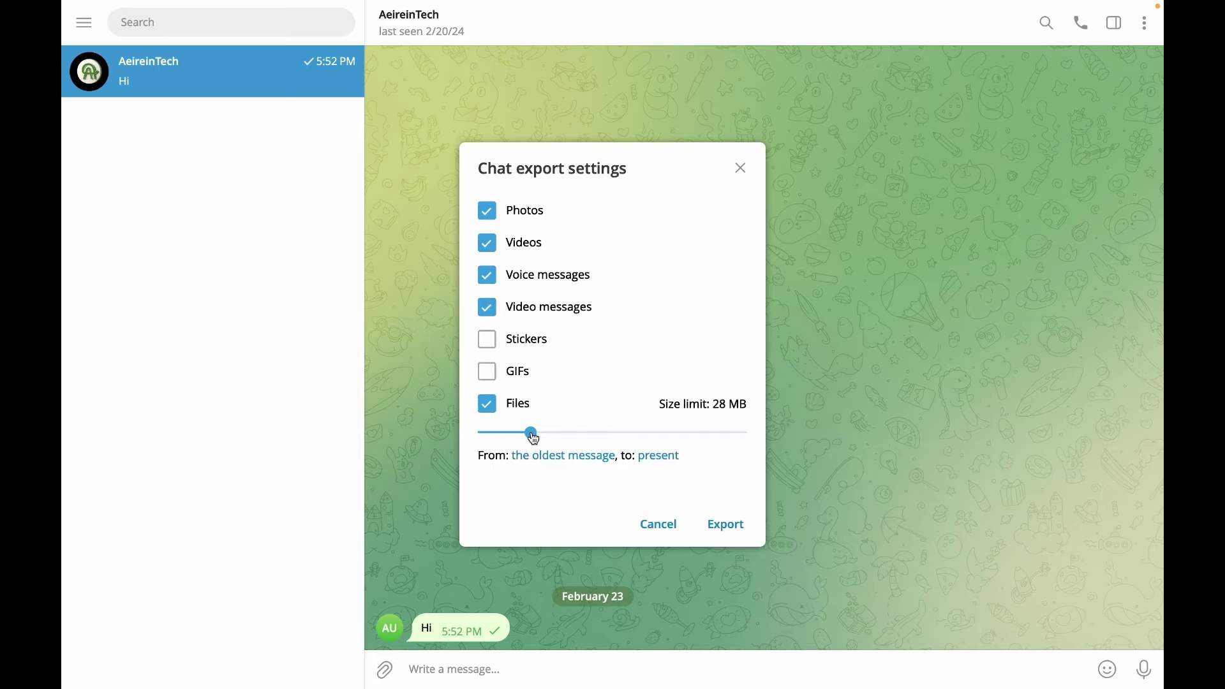
Step: Export the AeireinTech chat (43 files, 38.5 KB) and show the exported folder
click(706, 529)
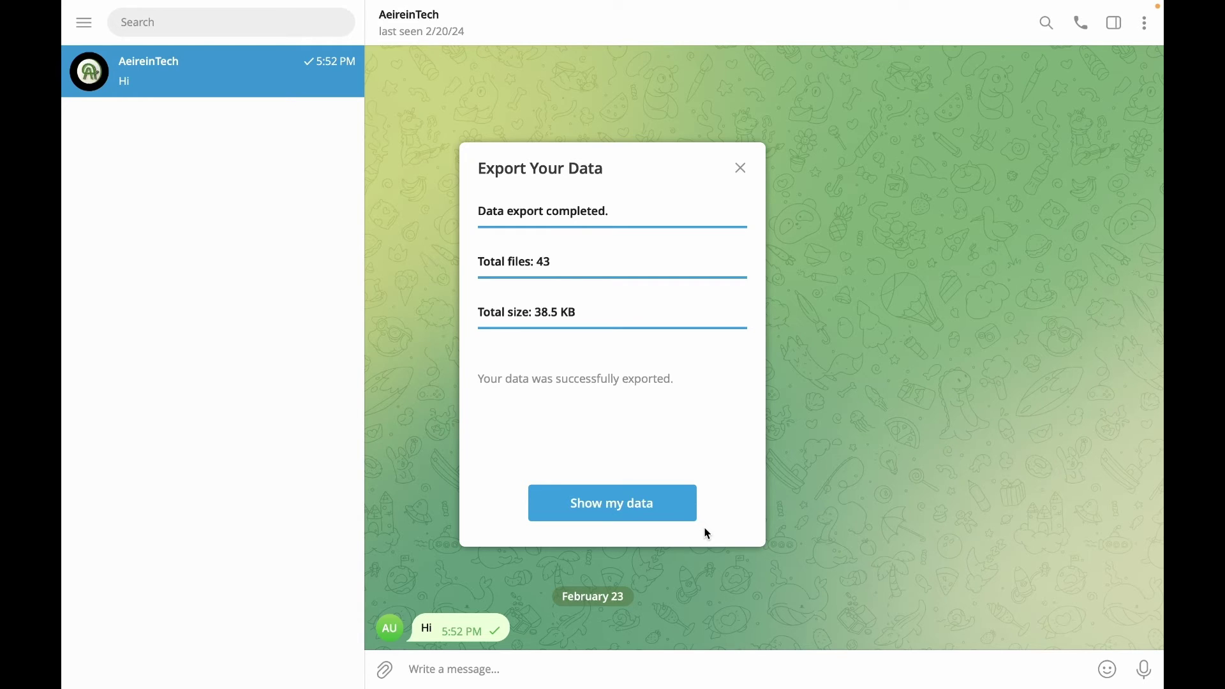
click(628, 502)
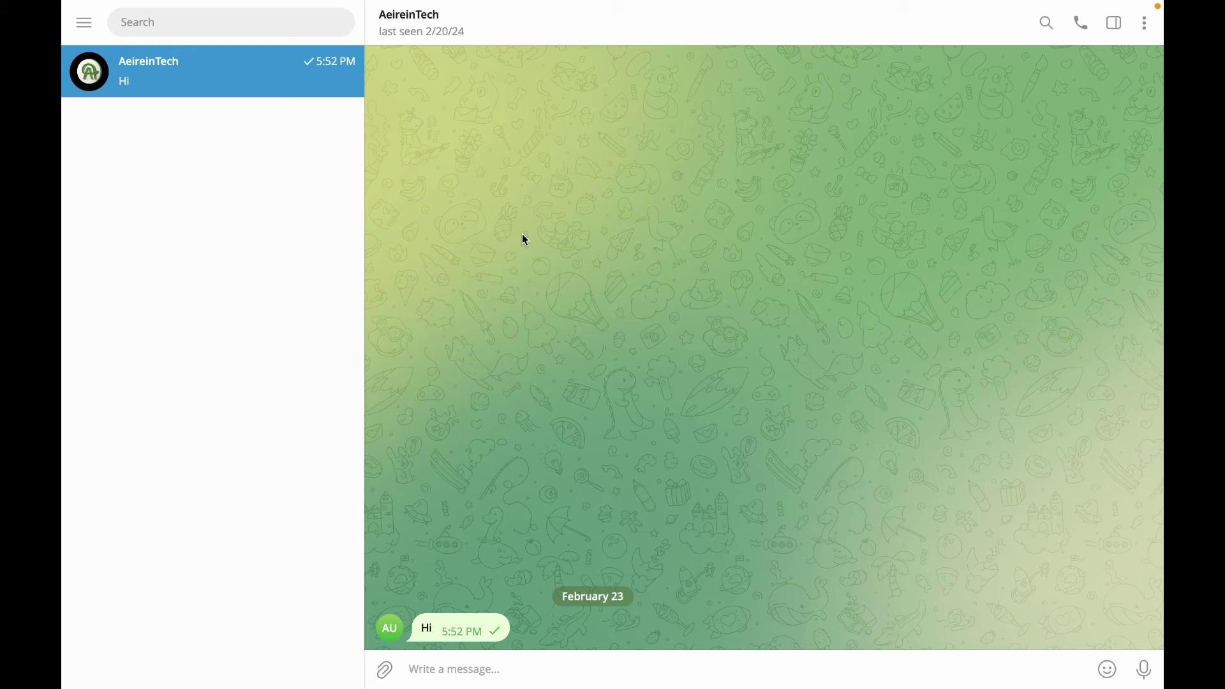
Step: Go to Settings > Advanced and start Export Telegram data
click(83, 25)
click(137, 302)
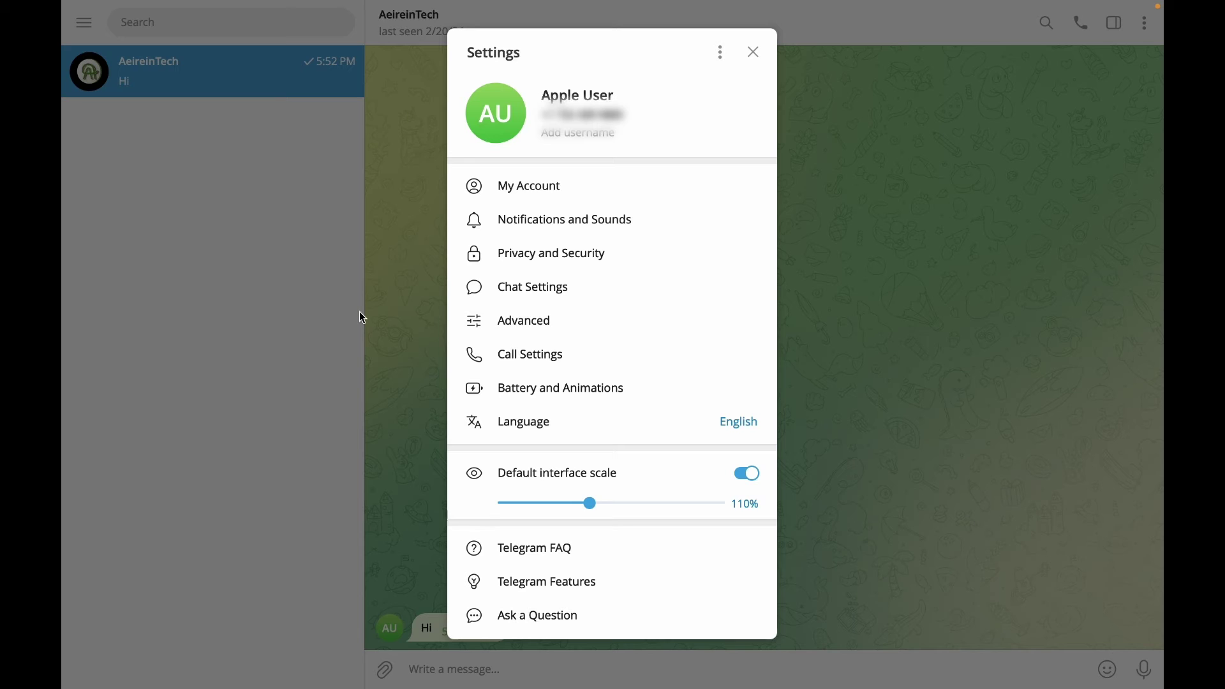
click(540, 322)
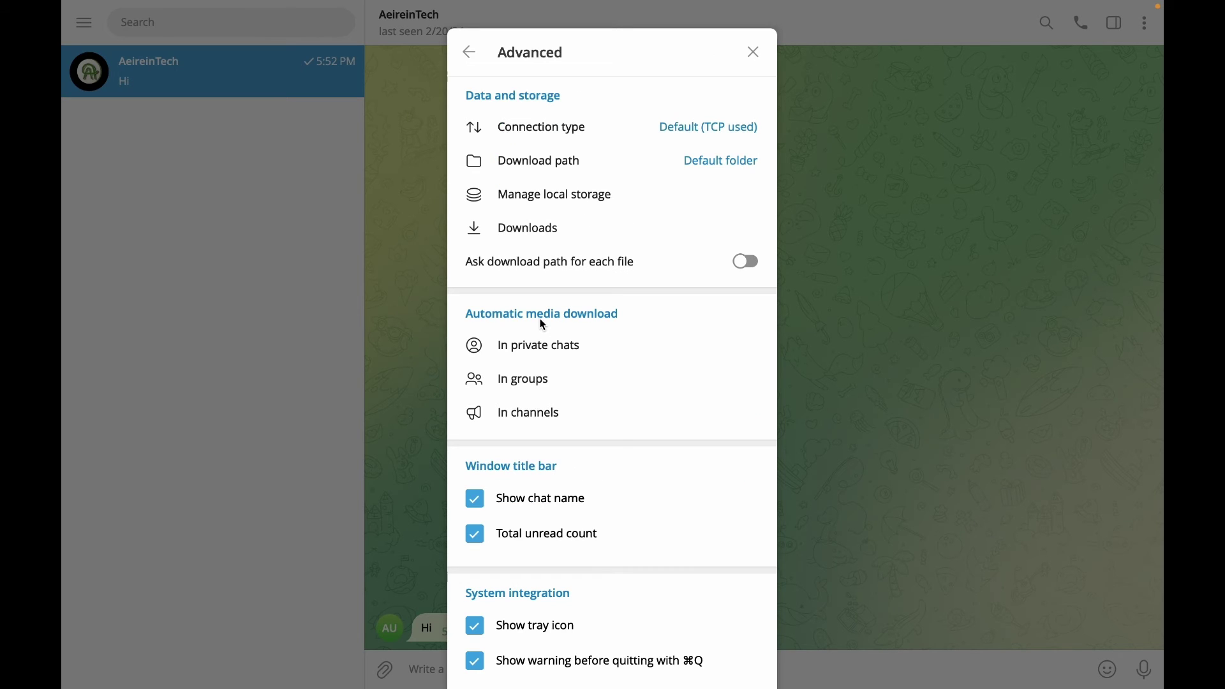
scroll(587, 399, down, 1)
scroll(587, 399, down, 2)
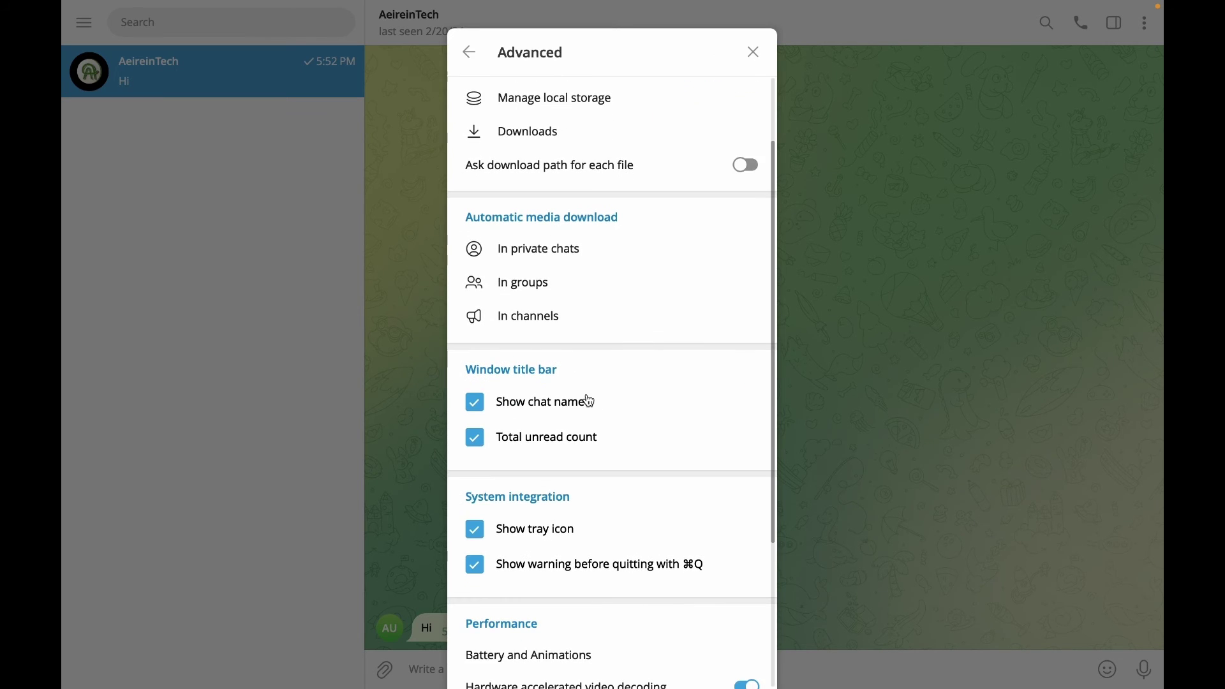
scroll(587, 399, down, 2)
scroll(586, 400, down, 2)
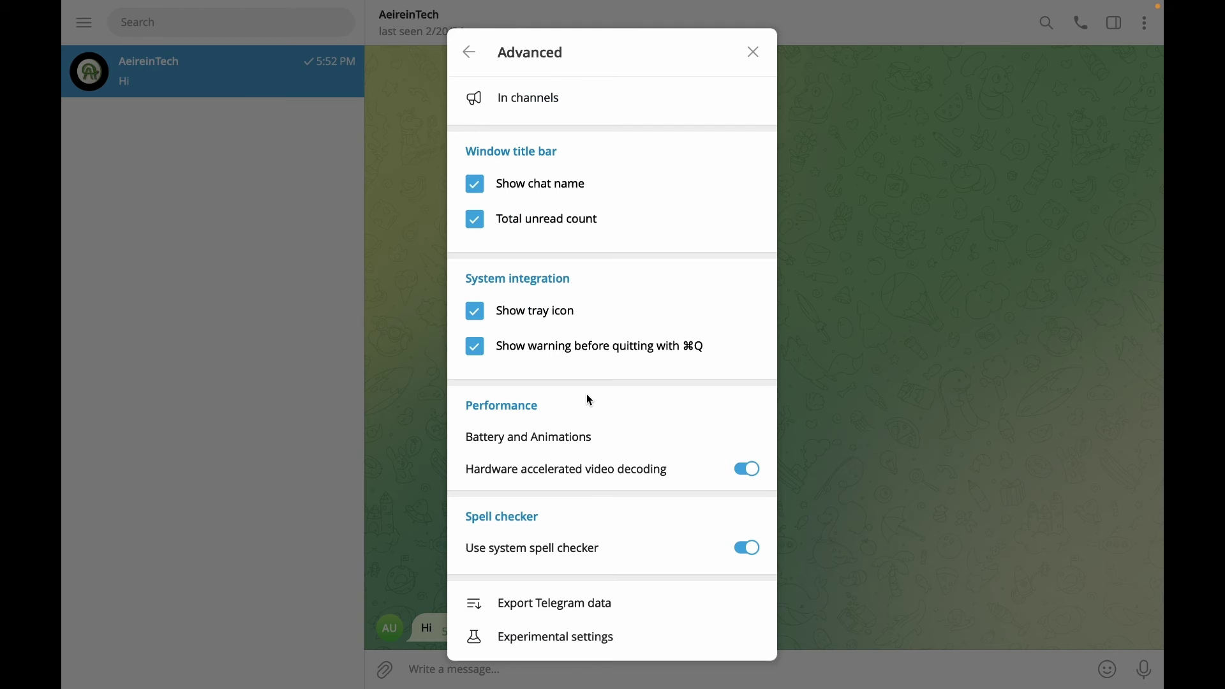
click(585, 606)
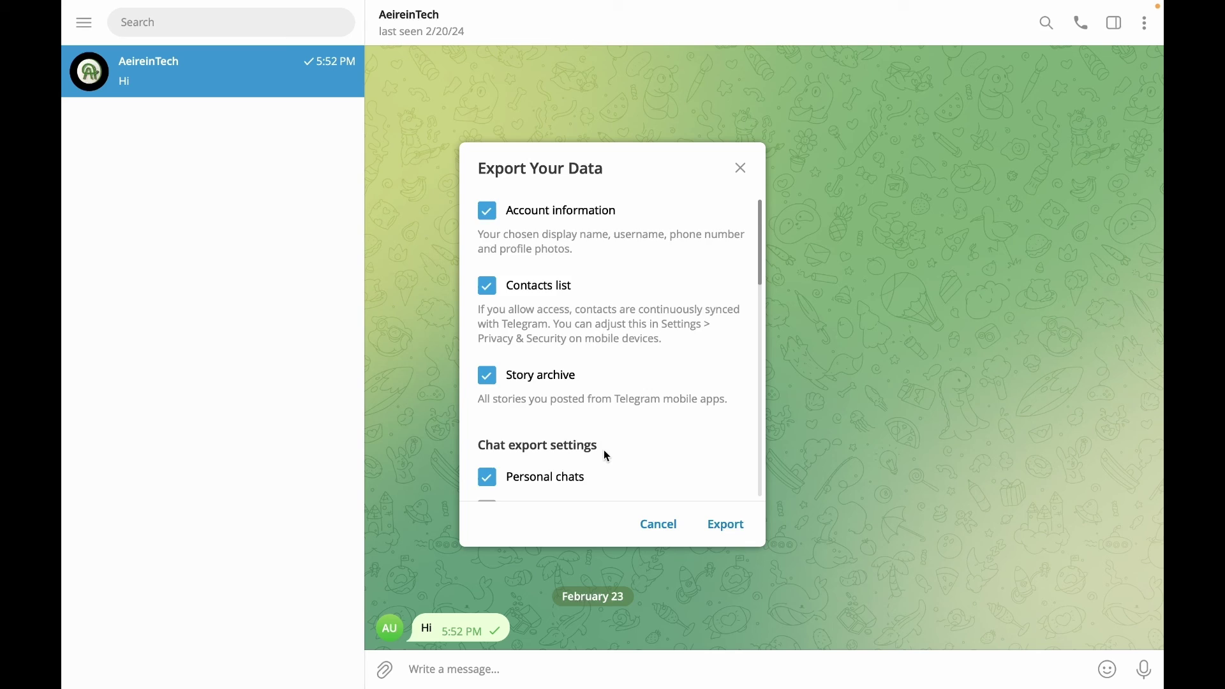
scroll(604, 451, down, 2)
scroll(604, 450, down, 10)
Step: Export all account data with a 20 MB file size limit and show the results folder
drag(504, 272, 521, 271)
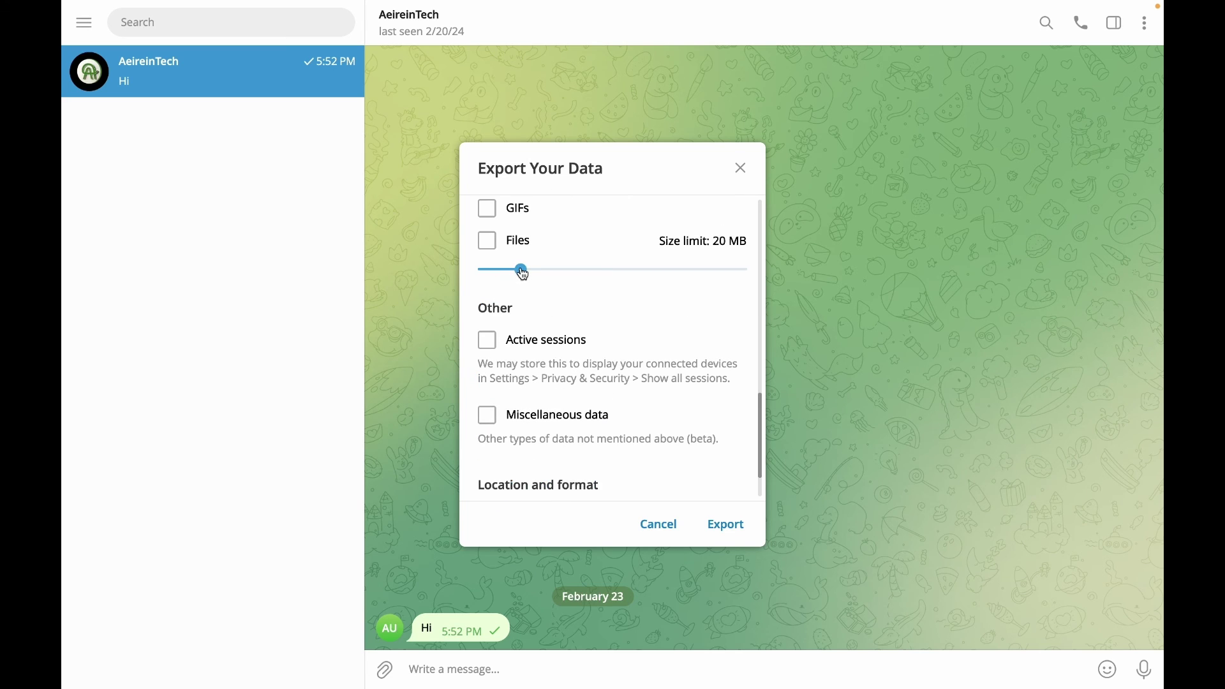
scroll(551, 290, down, 2)
click(731, 524)
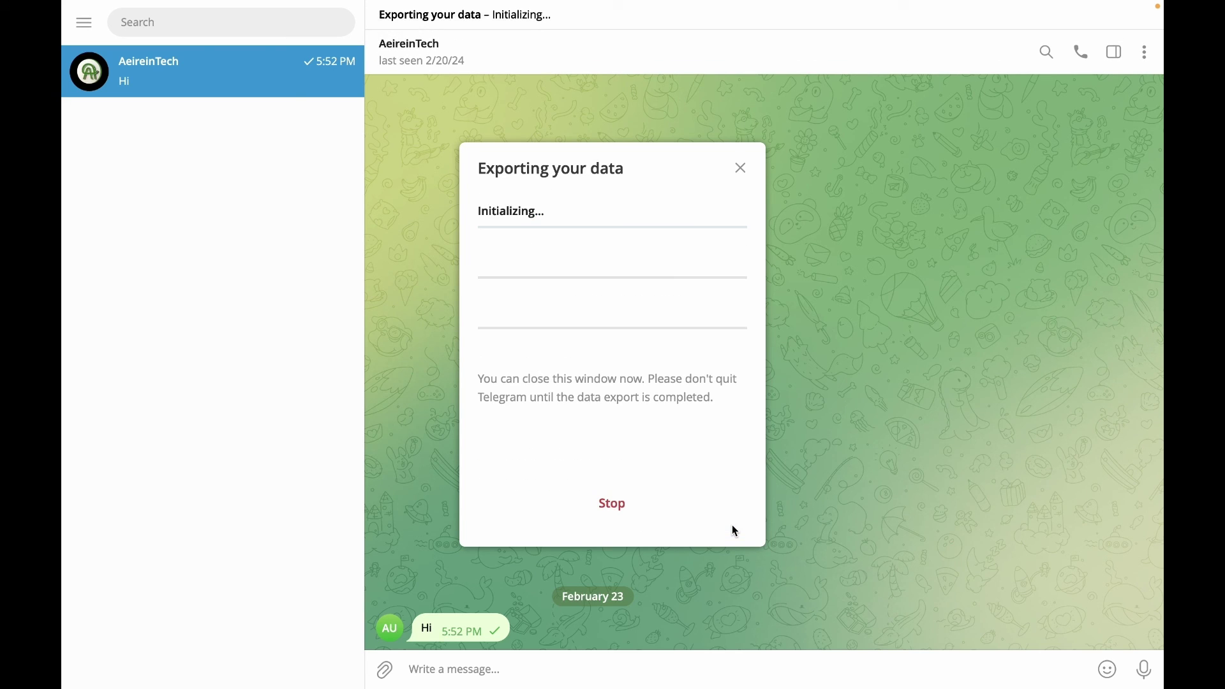
click(611, 503)
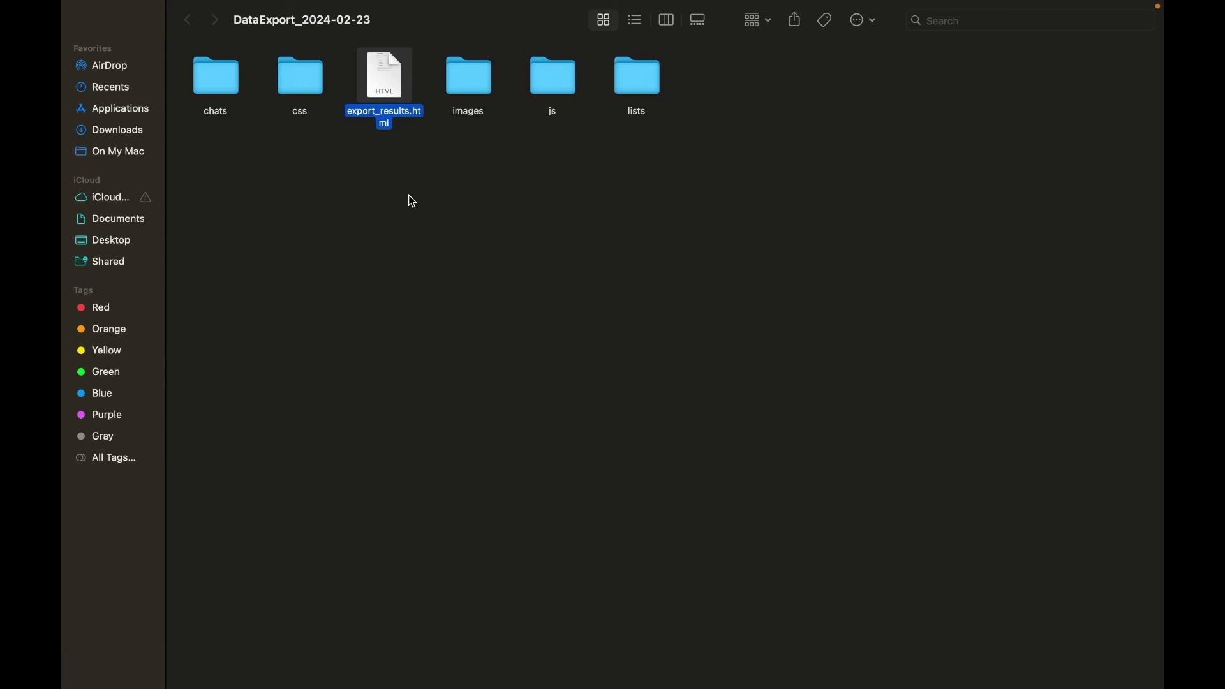
Step: Open export_results.html in the browser and view the AeireinTech chat's 'Hi' message
double_click(380, 89)
click(504, 263)
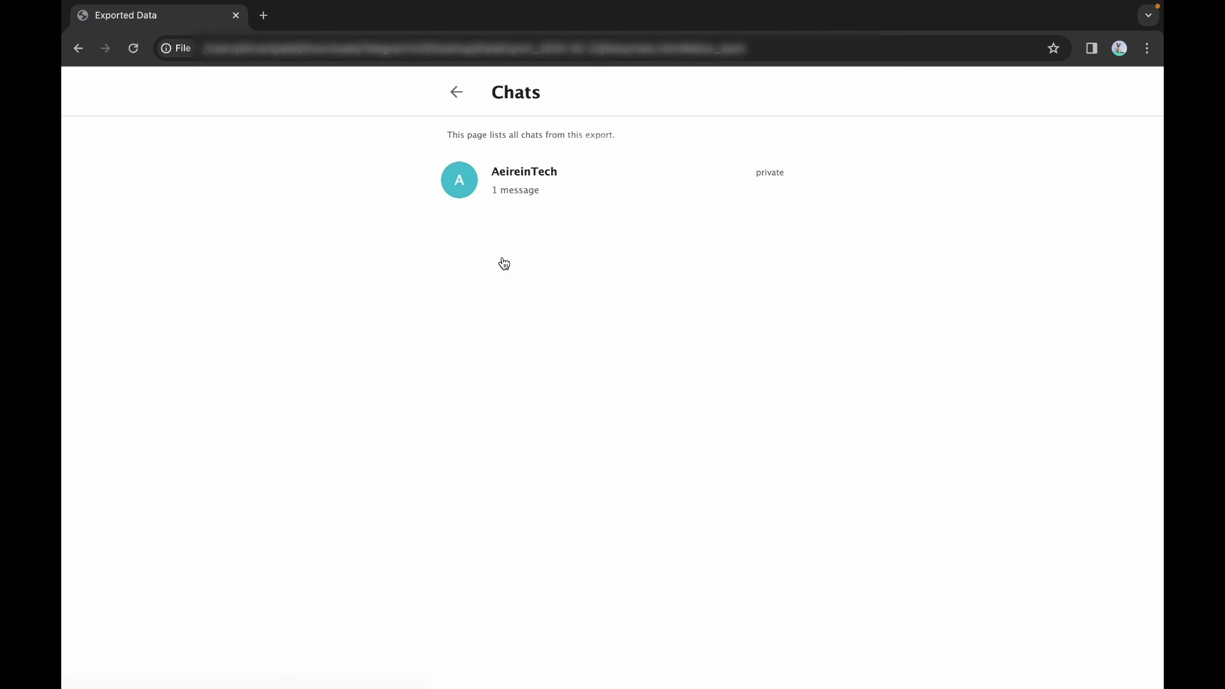
click(528, 182)
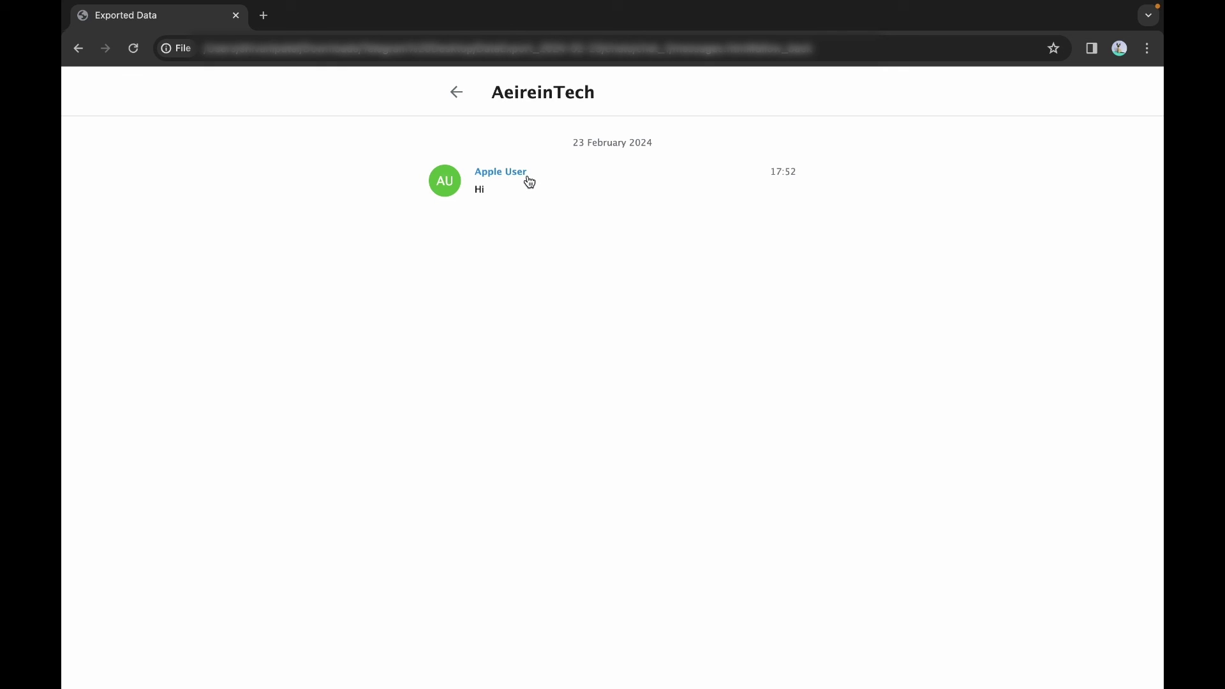